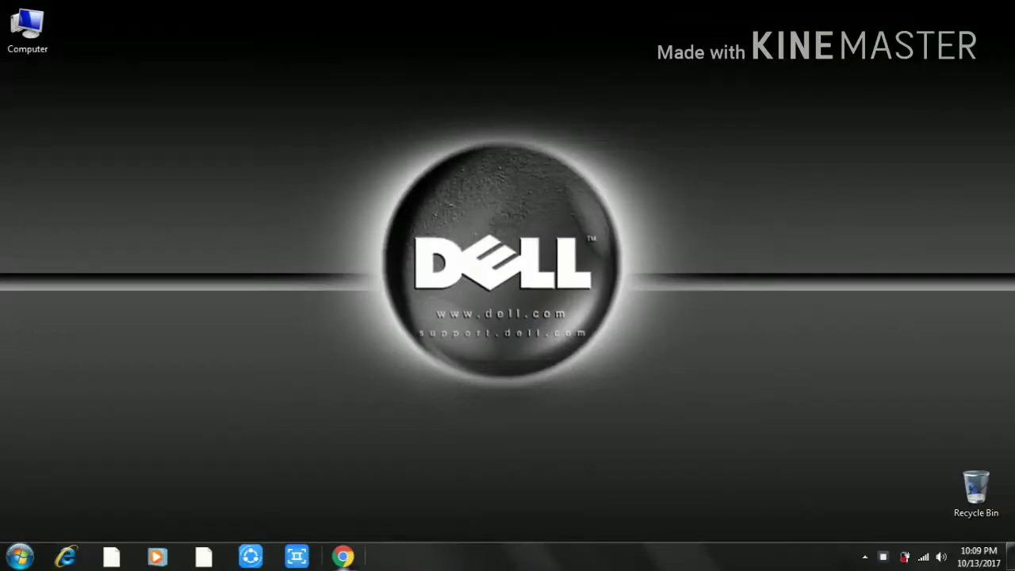
Search the web for "arduino" in Chrome and open the official Arduino website from the results
click(342, 556)
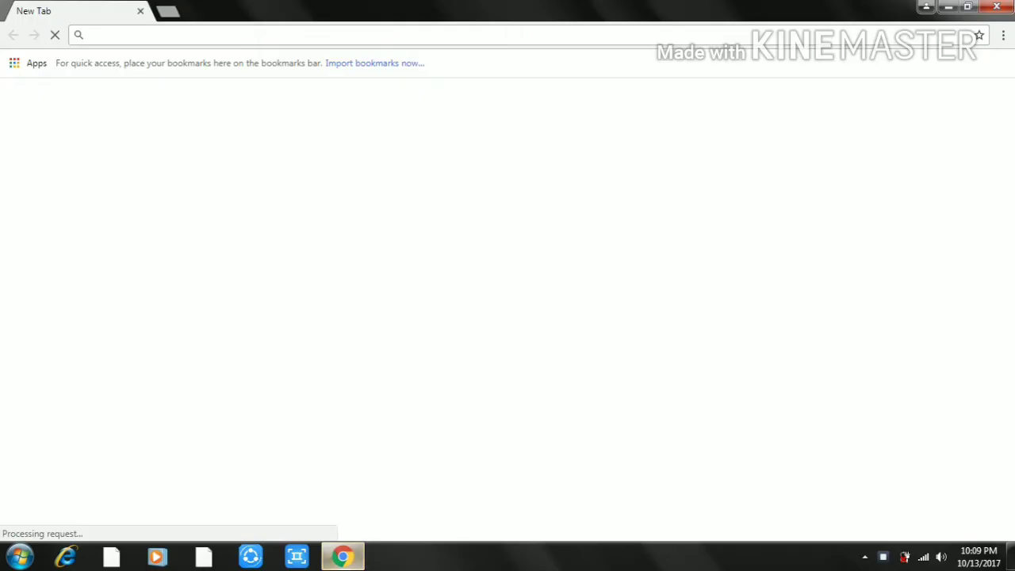
text(ar)
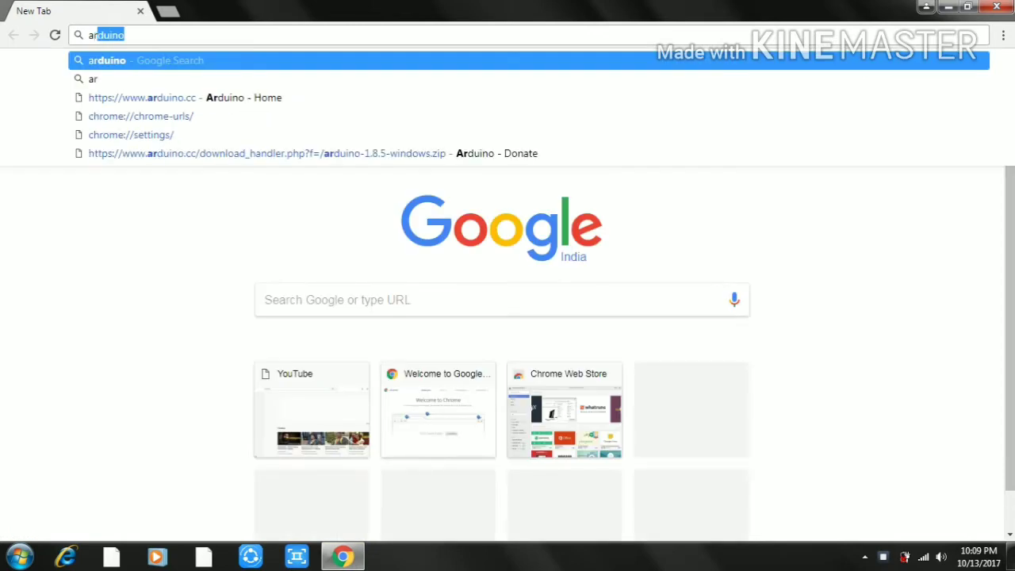
text(duino)
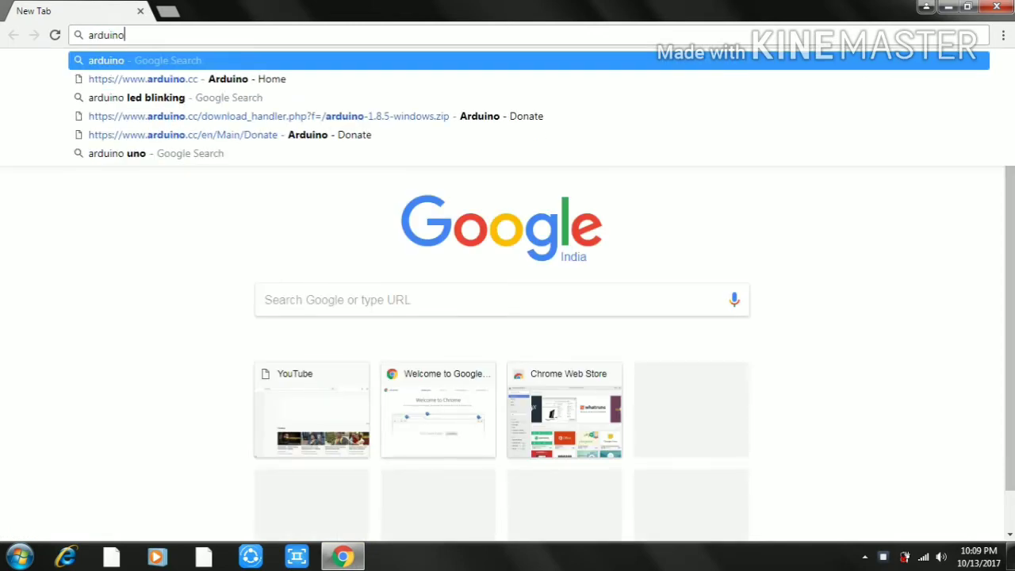
key(Return)
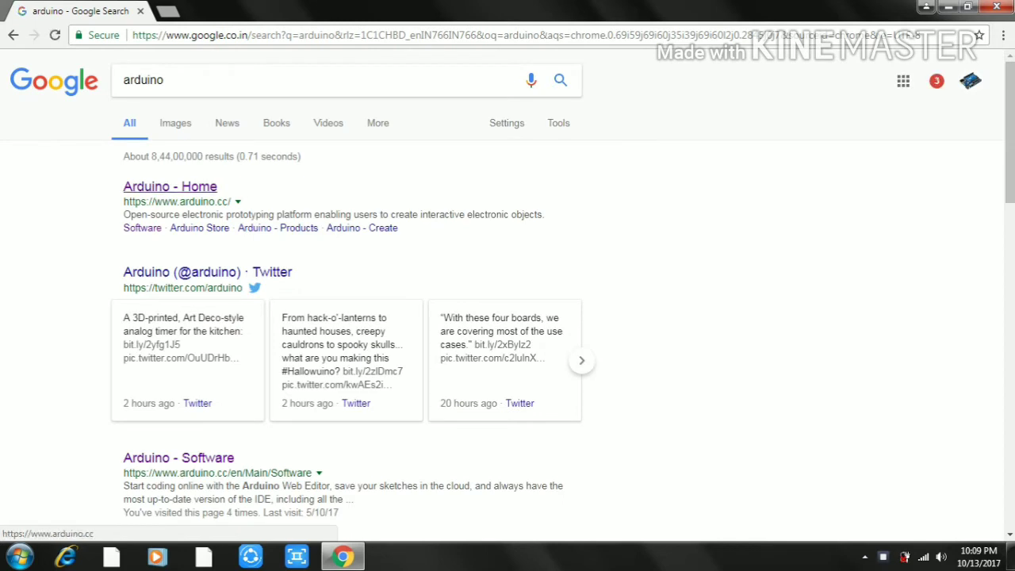
click(170, 187)
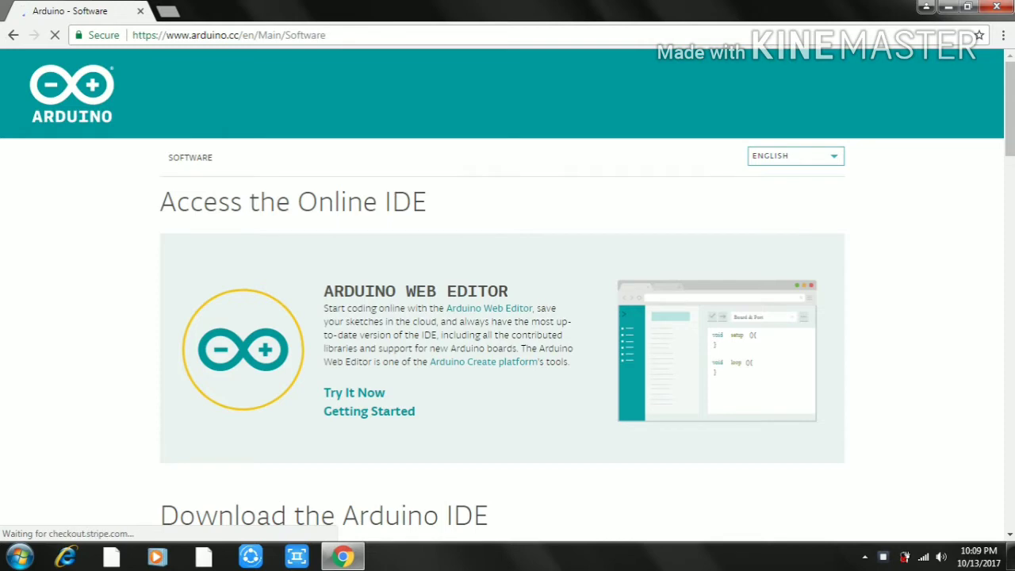
Download the Arduino IDE 1.8.5 zip package for Windows without making a contribution
scroll(507, 317, down, 5)
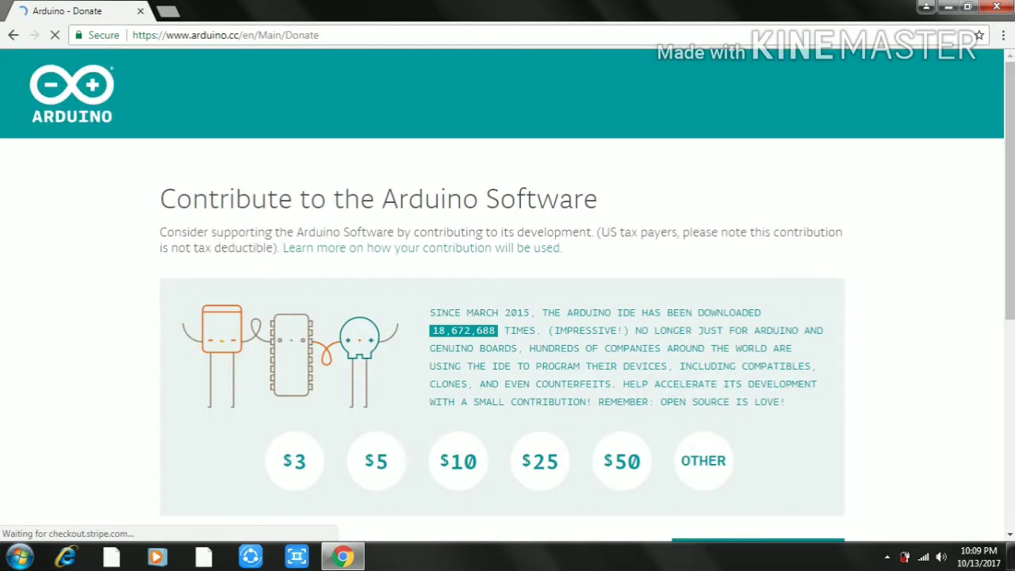
scroll(507, 318, down, 2)
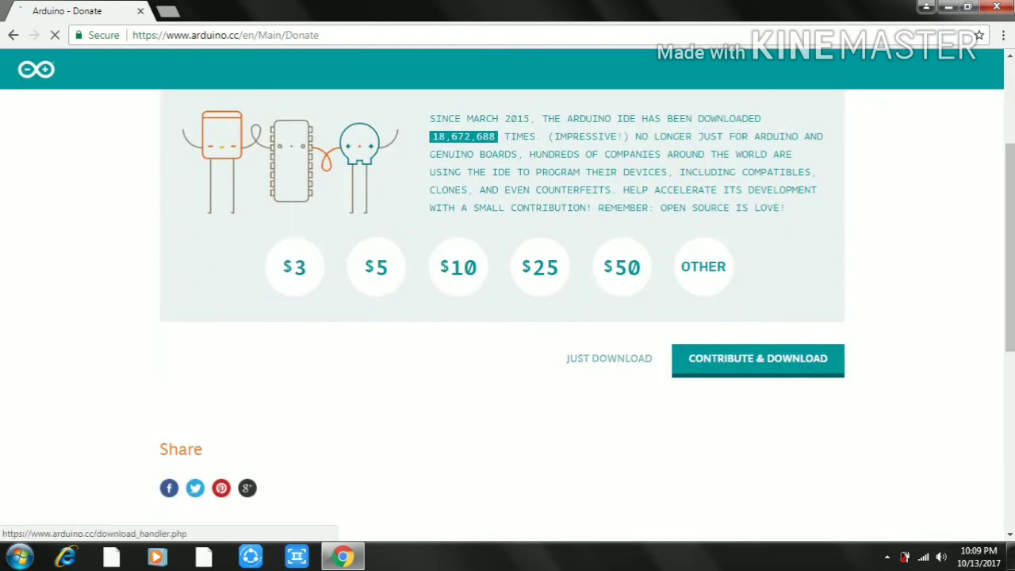
click(609, 358)
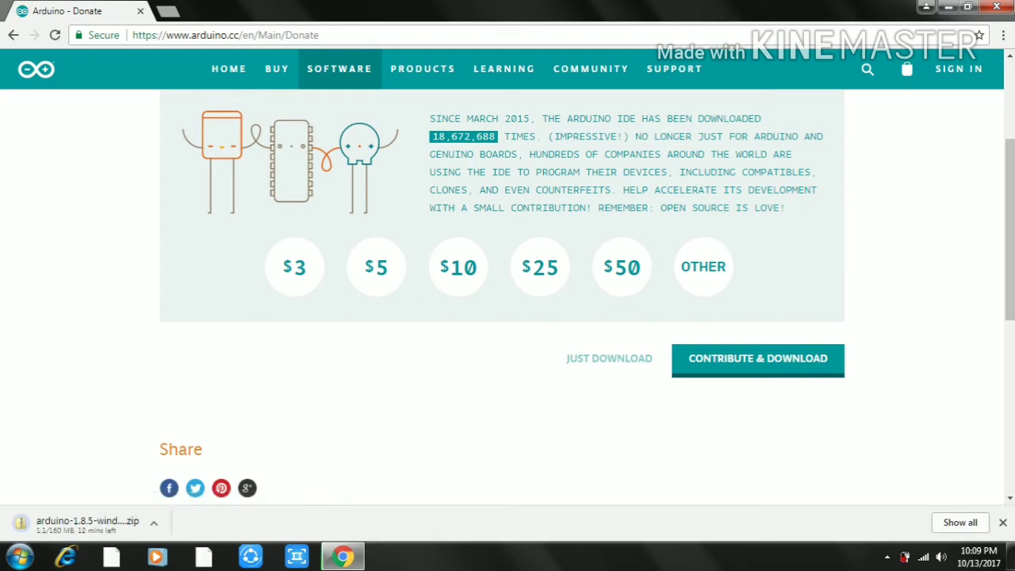
click(153, 522)
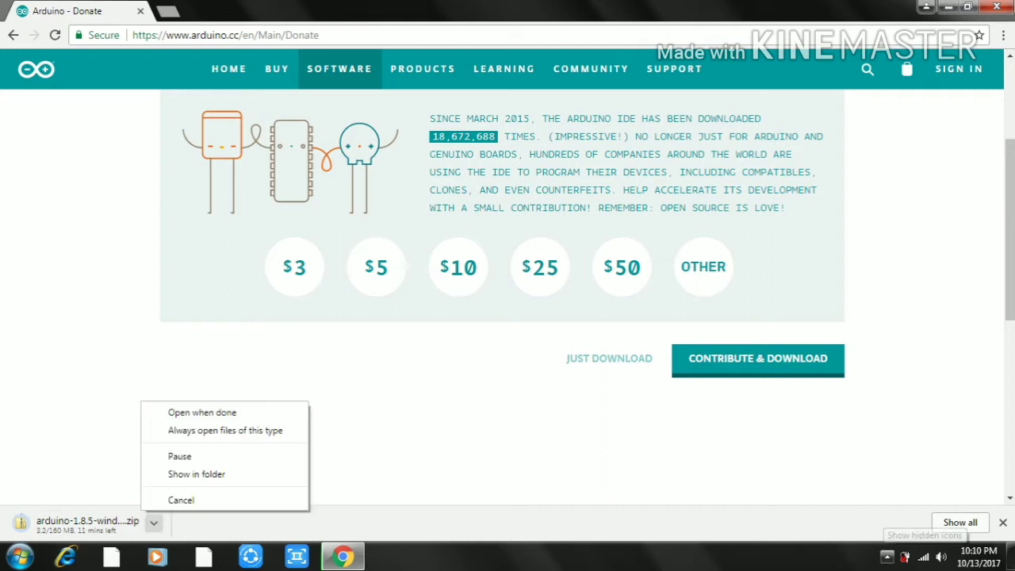
click(887, 557)
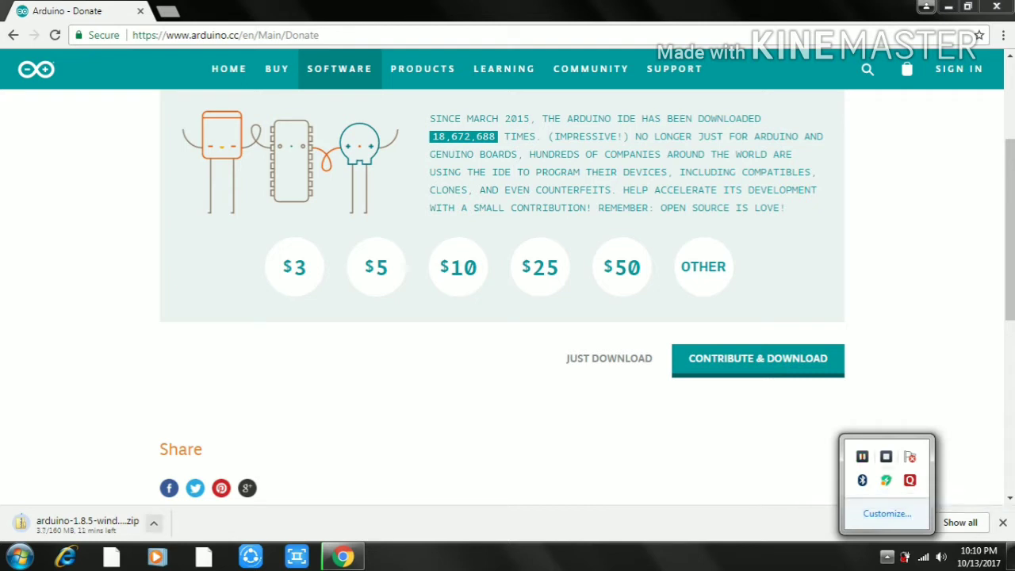
mouse_move(862, 458)
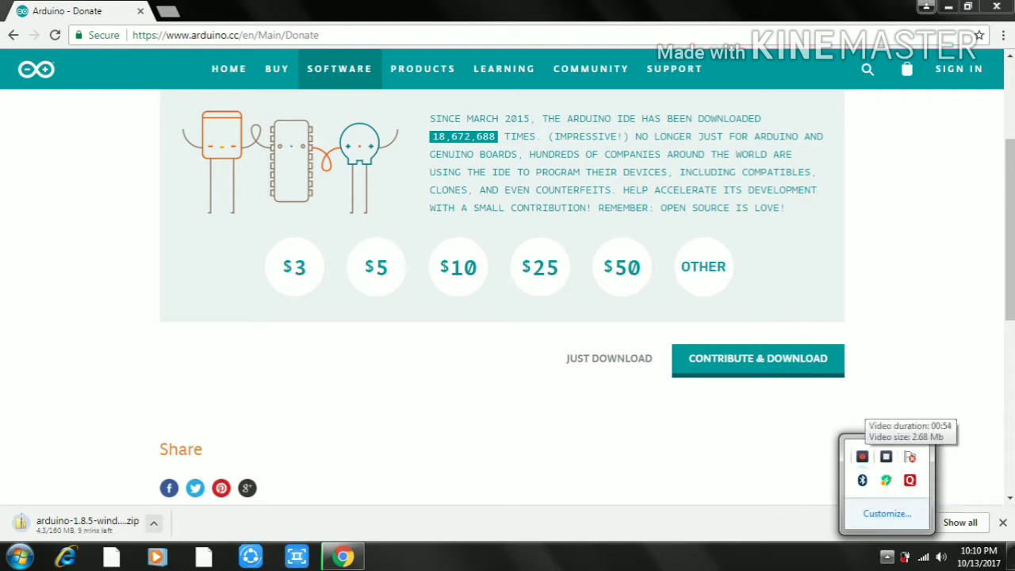
Switch to Windows Explorer from the desktop and open the arduino-1.8.5 folder in Downloads
key(super+d)
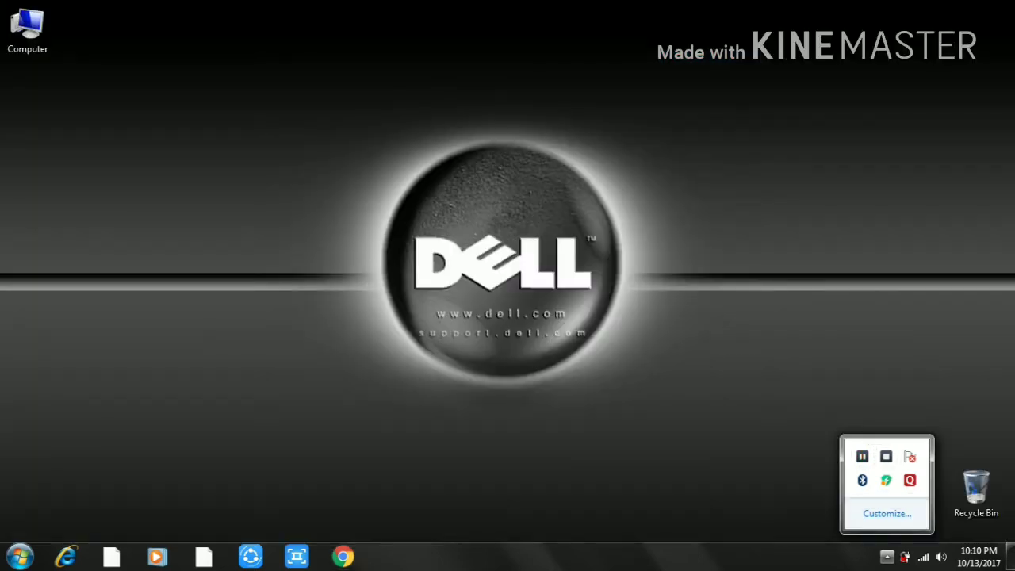
double_click(28, 31)
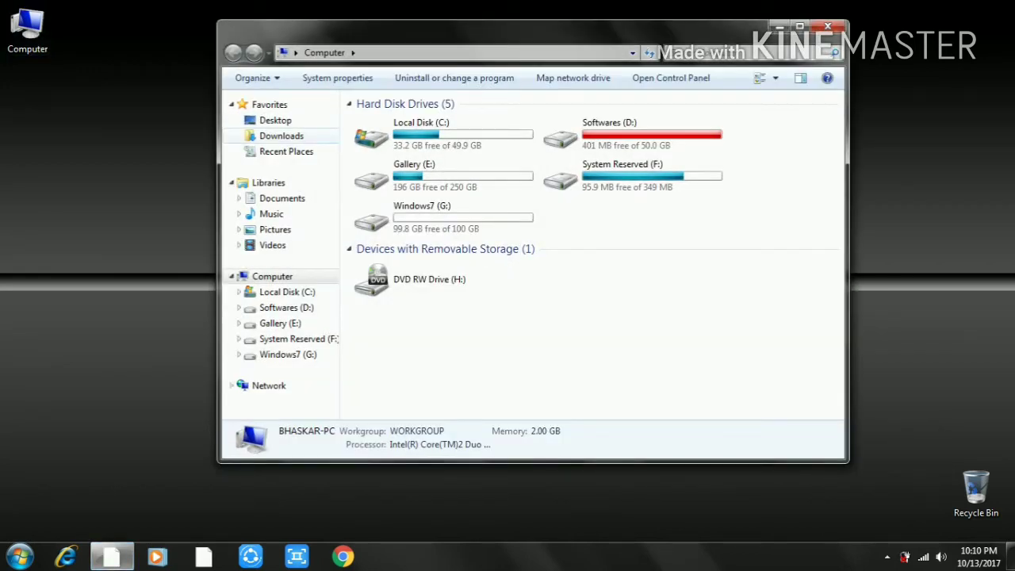
click(281, 136)
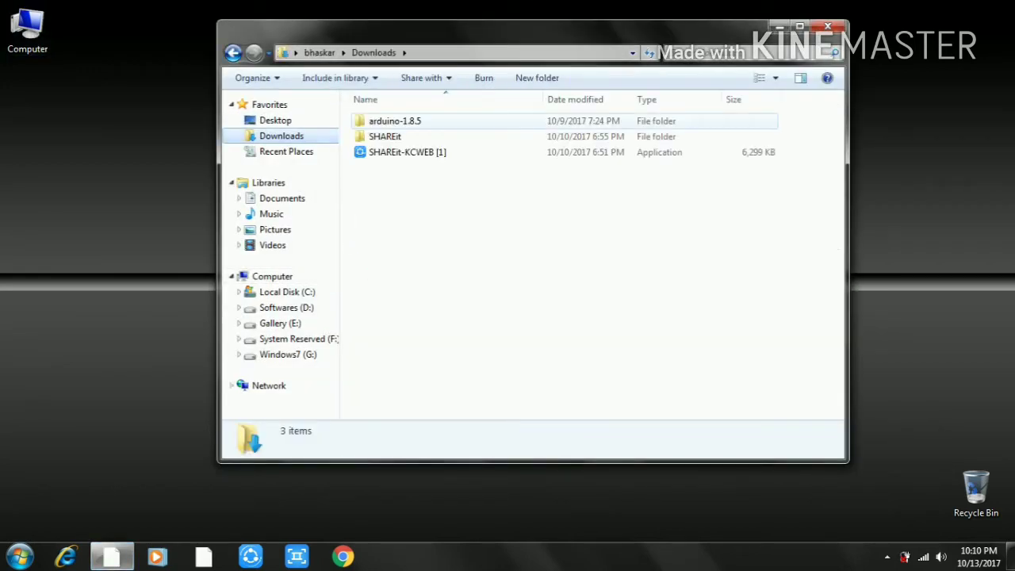
key(Return)
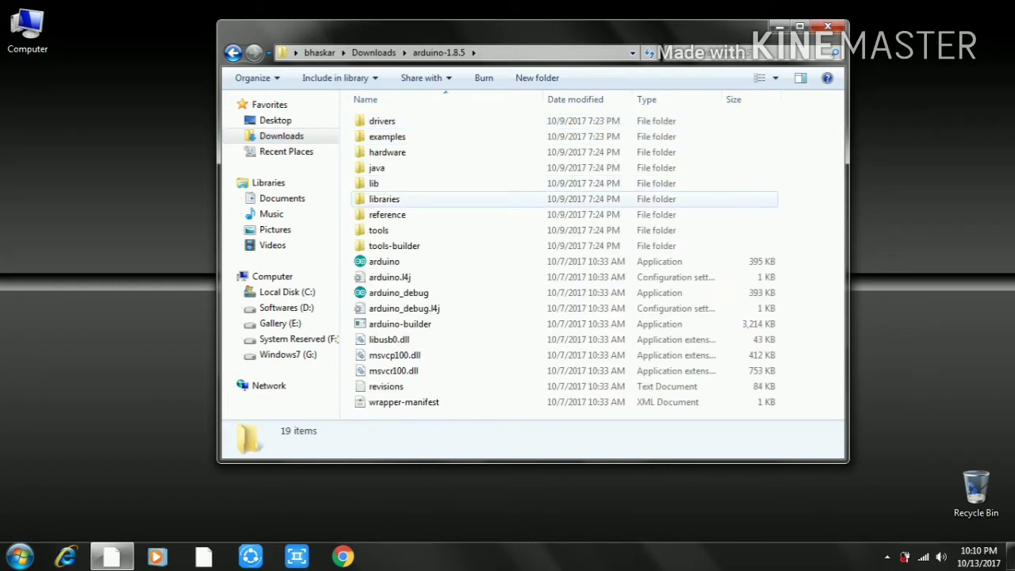
Look over the contents of the arduino-1.8.5 folder and open its drivers subfolder
click(387, 136)
click(387, 151)
click(386, 386)
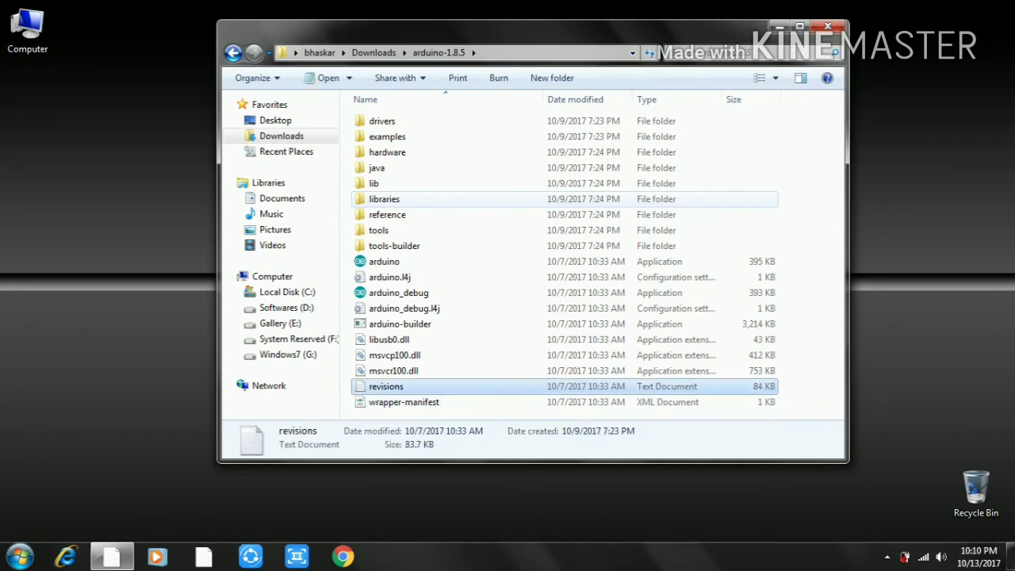
click(393, 370)
click(382, 121)
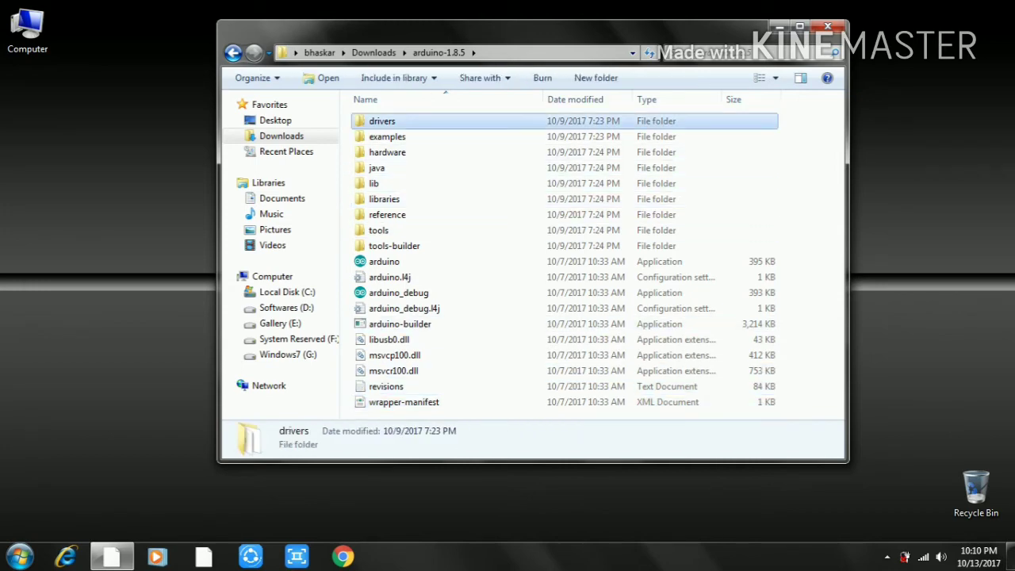
double_click(382, 120)
Run the dpinst-amd64 installer from the drivers folder and start the device driver installation
click(390, 136)
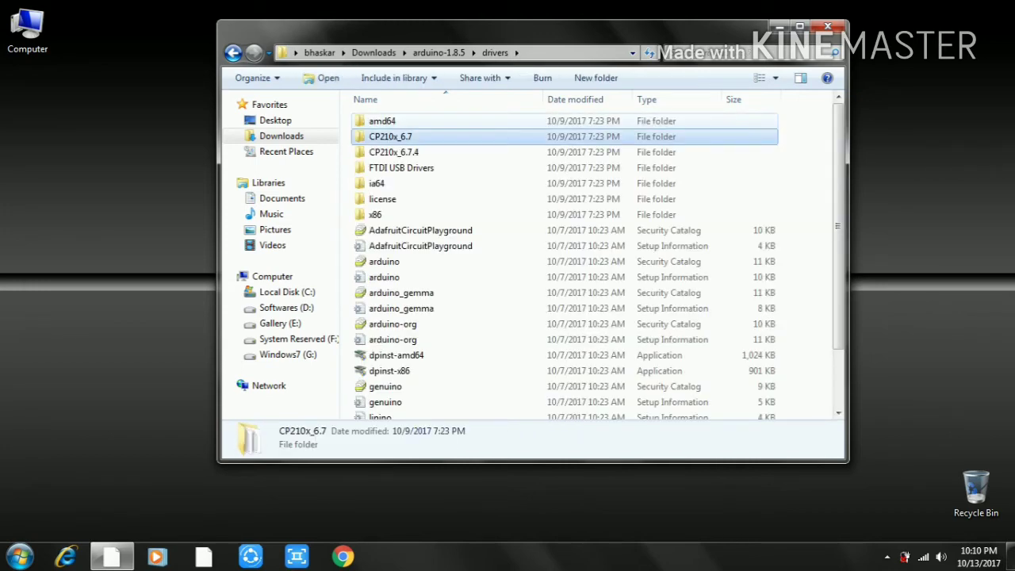
click(394, 152)
click(396, 355)
click(389, 371)
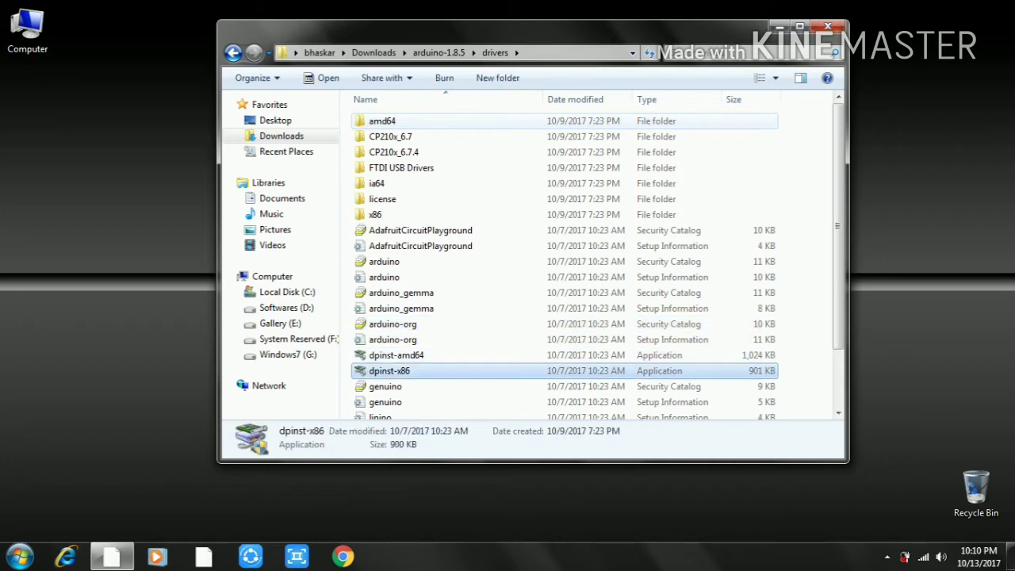
click(396, 355)
click(390, 370)
click(396, 355)
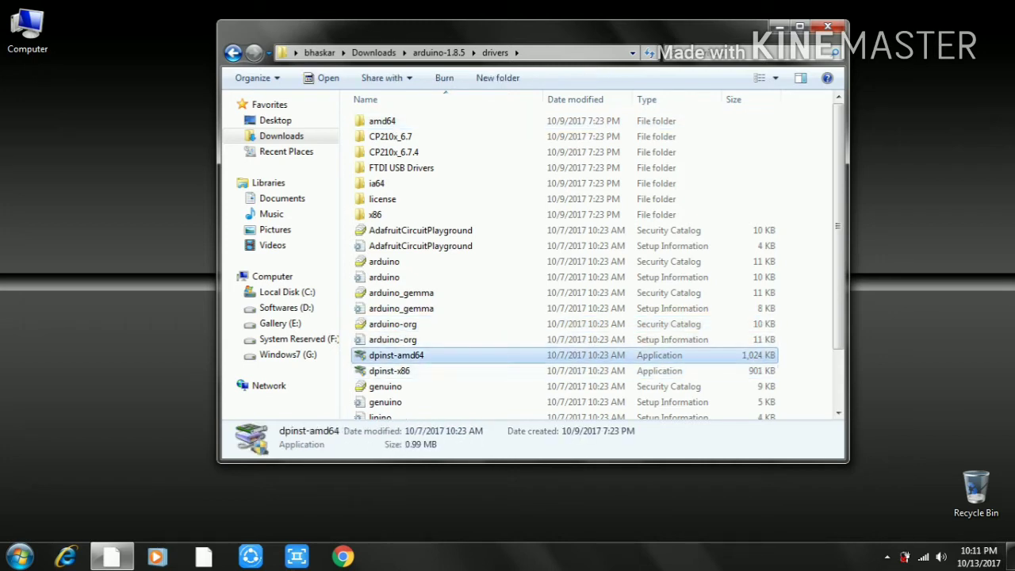
key(Return)
key(Return)
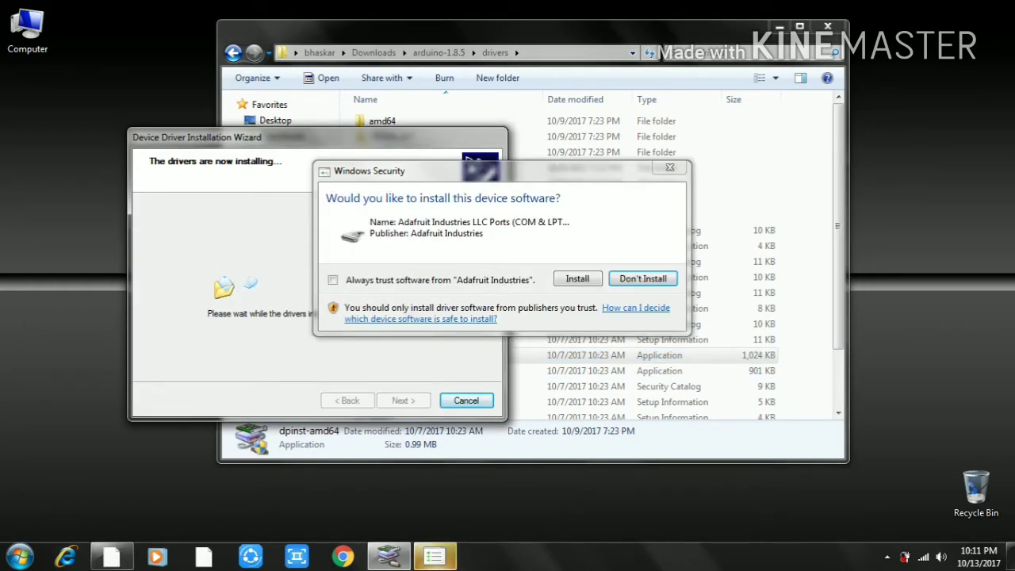
Approve the Adafruit Industries ports driver and the Arduino USB Driver, always trusting software from Arduino srl
key(Left)
key(Return)
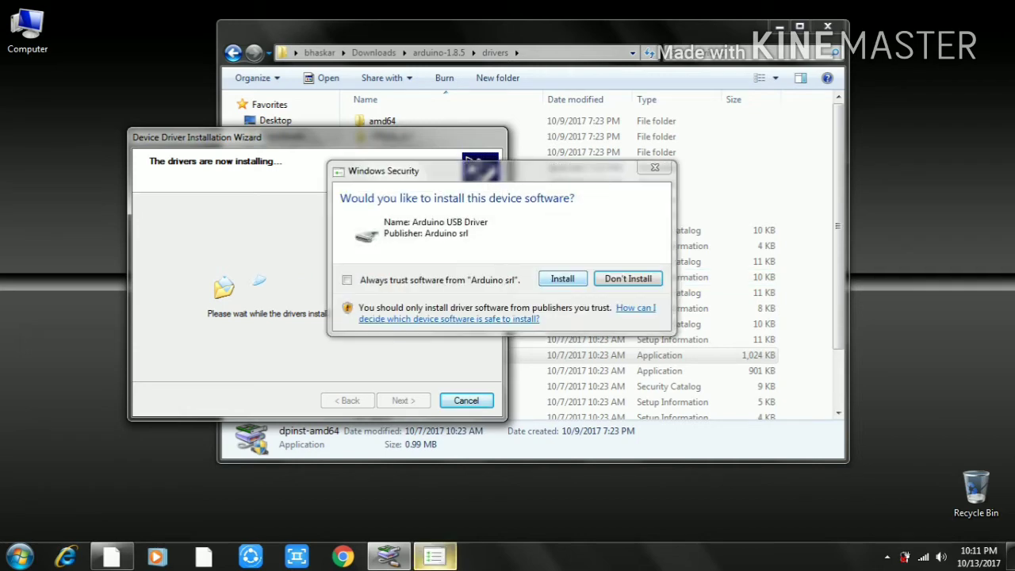
click(347, 279)
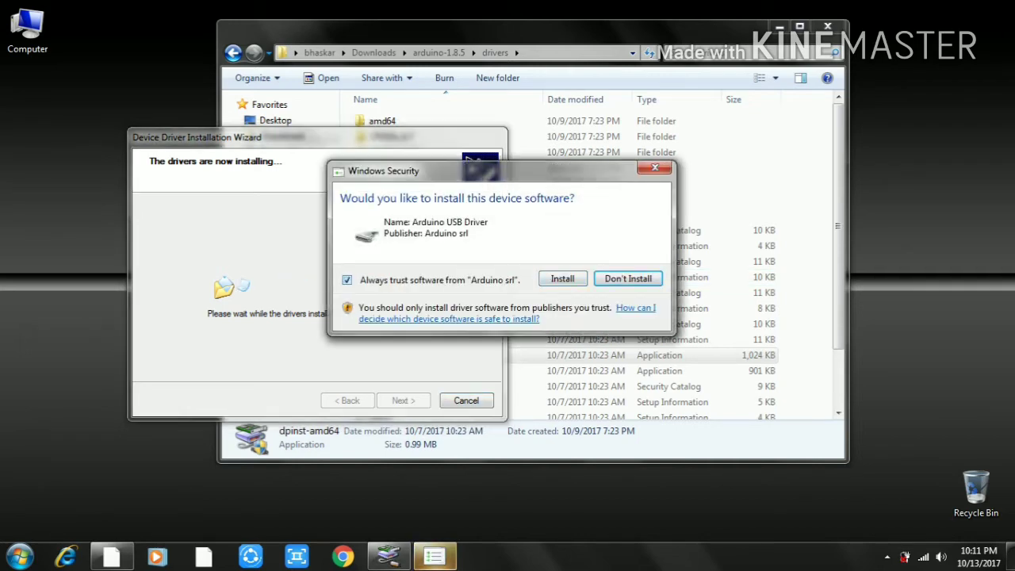
key(Return)
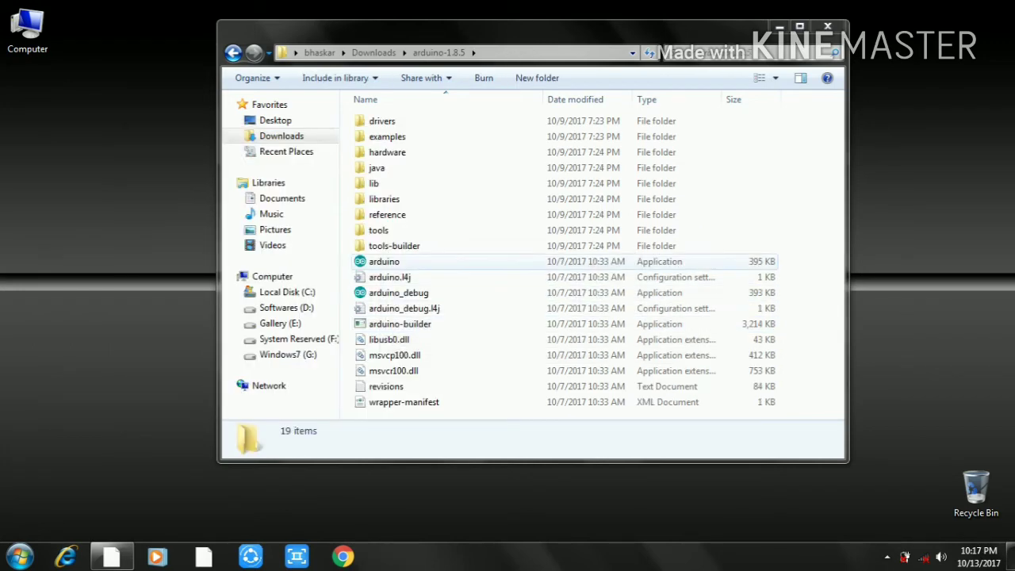
Launch the arduino application from the arduino-1.8.5 folder and maximize its sketch window
click(384, 261)
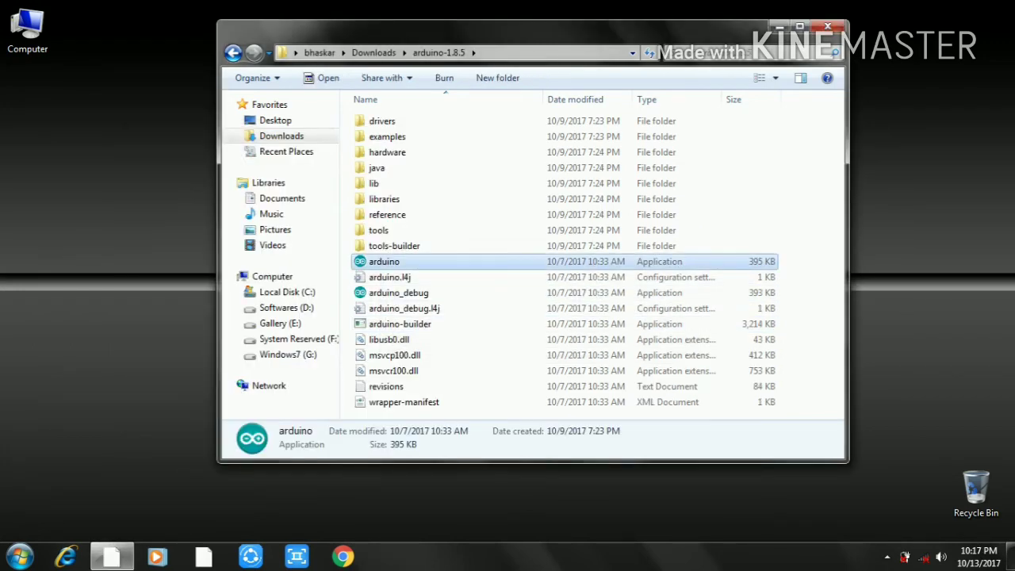
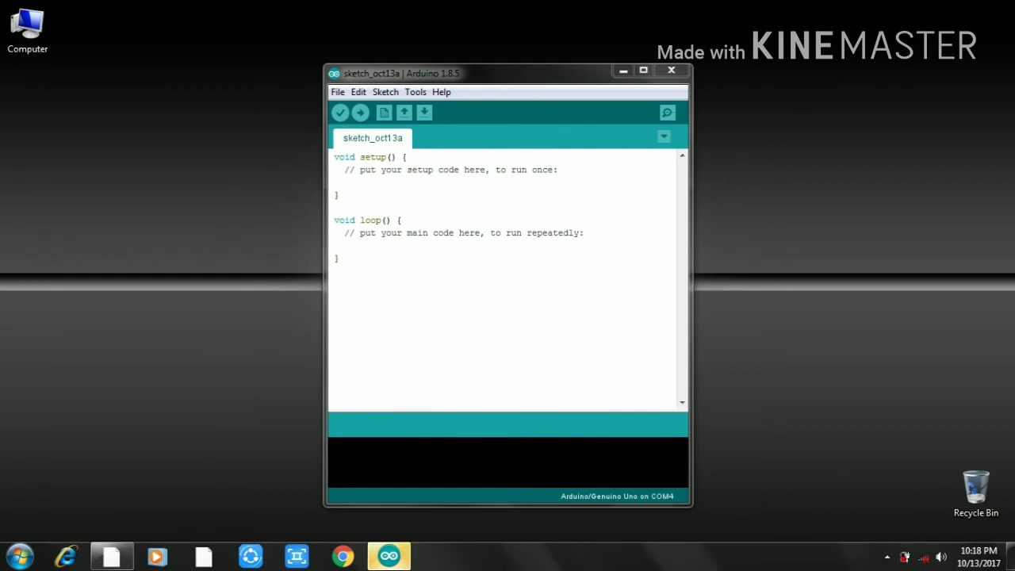
click(643, 70)
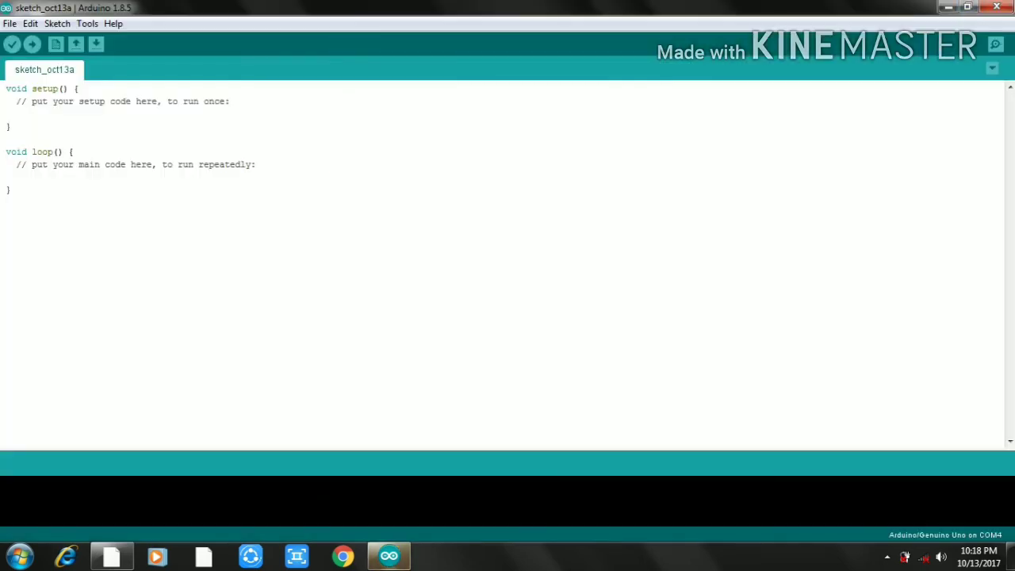
Examine the list of supported boards and the available serial ports
click(10, 23)
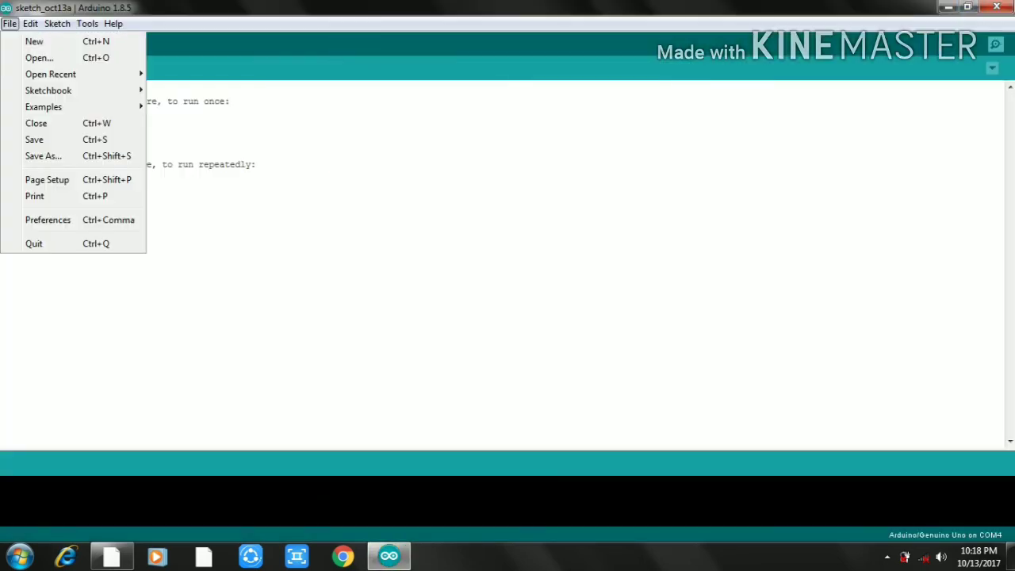
mouse_move(87, 23)
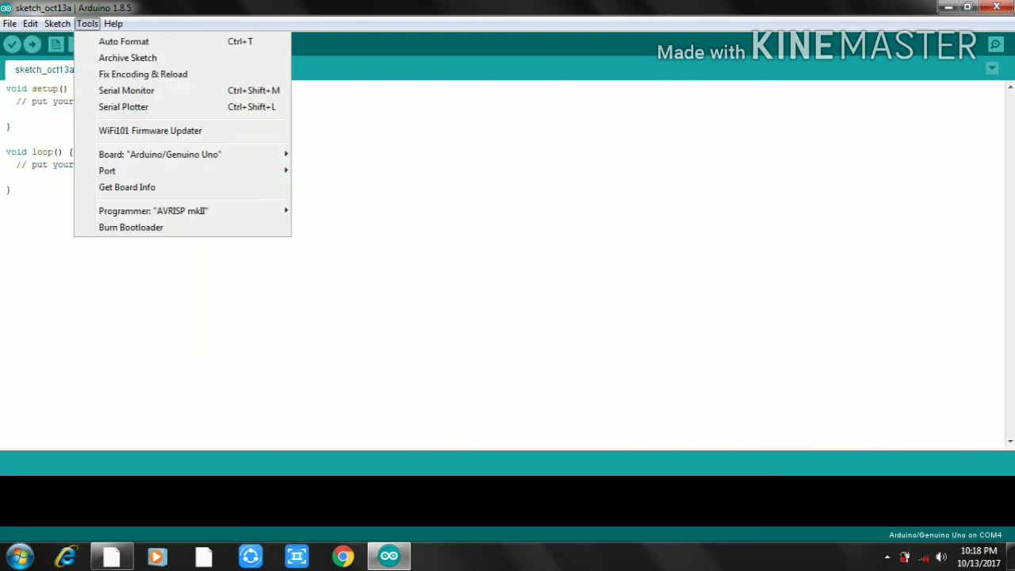
mouse_move(159, 153)
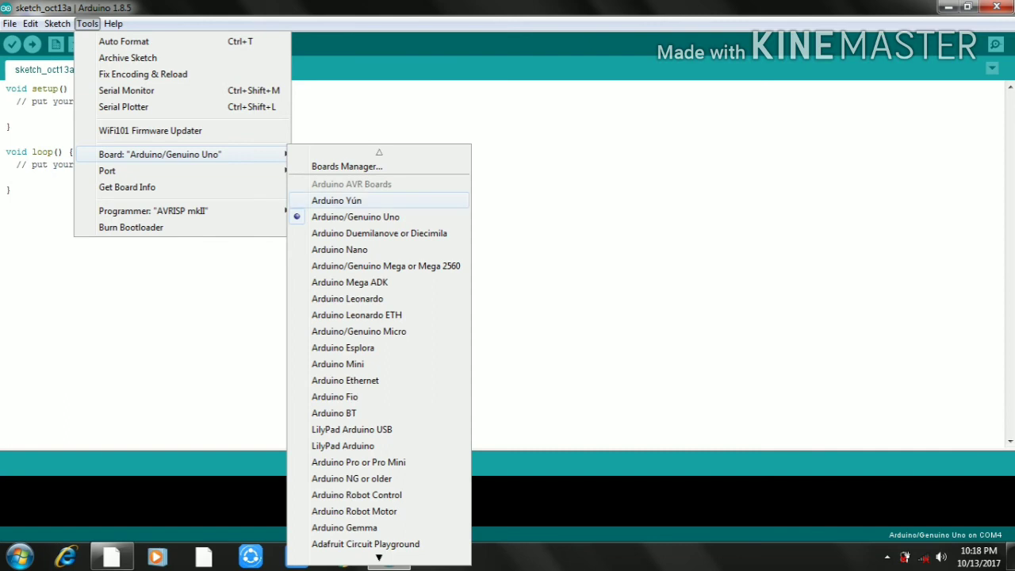
click(87, 23)
click(87, 23)
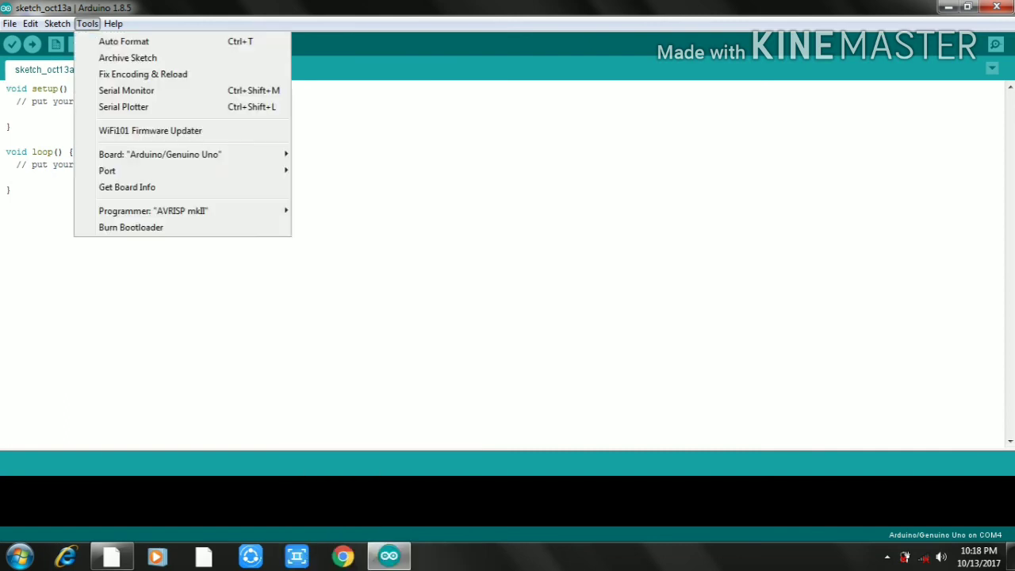
mouse_move(159, 170)
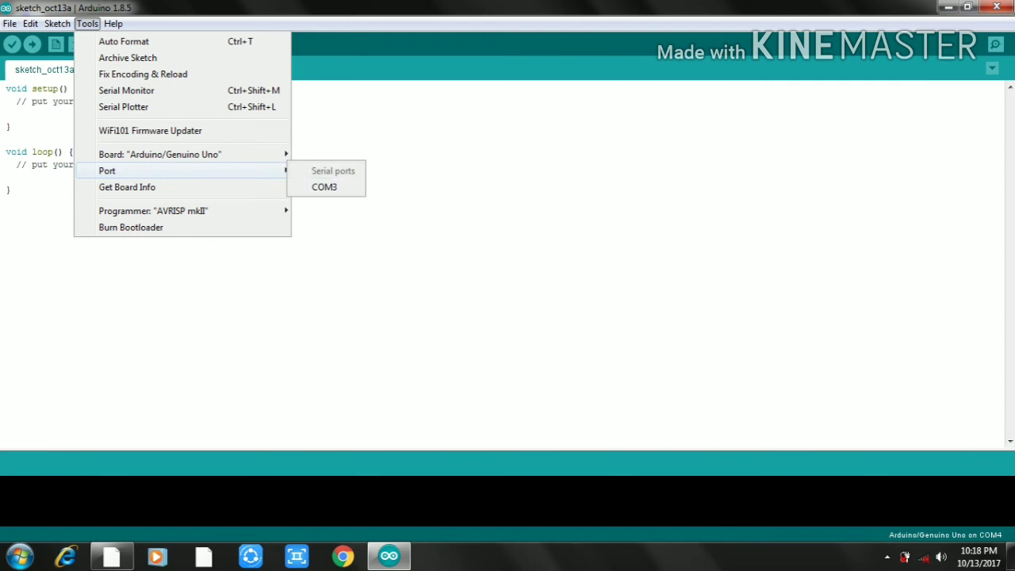
key(Escape)
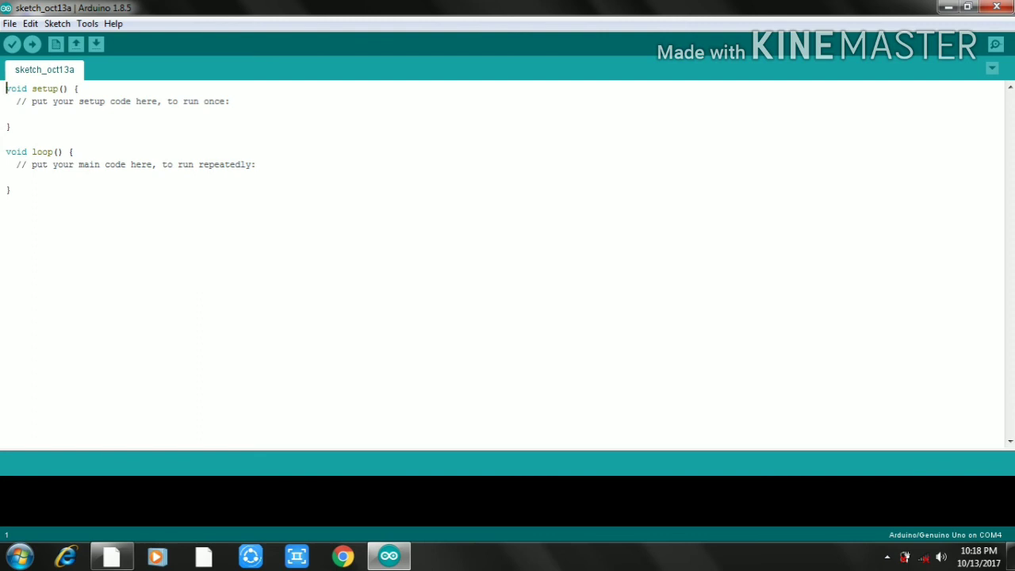
Check and dismiss the driver installation status for the connected Arduino Uno, and select COM4 (Arduino/Genuino Uno) as the serial port
key(alt+t)
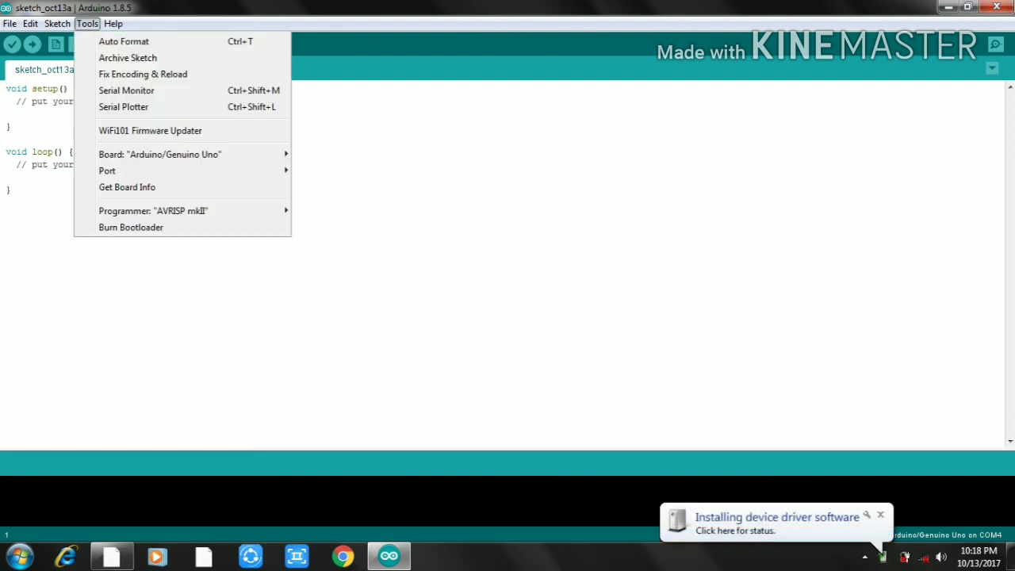
key(Right)
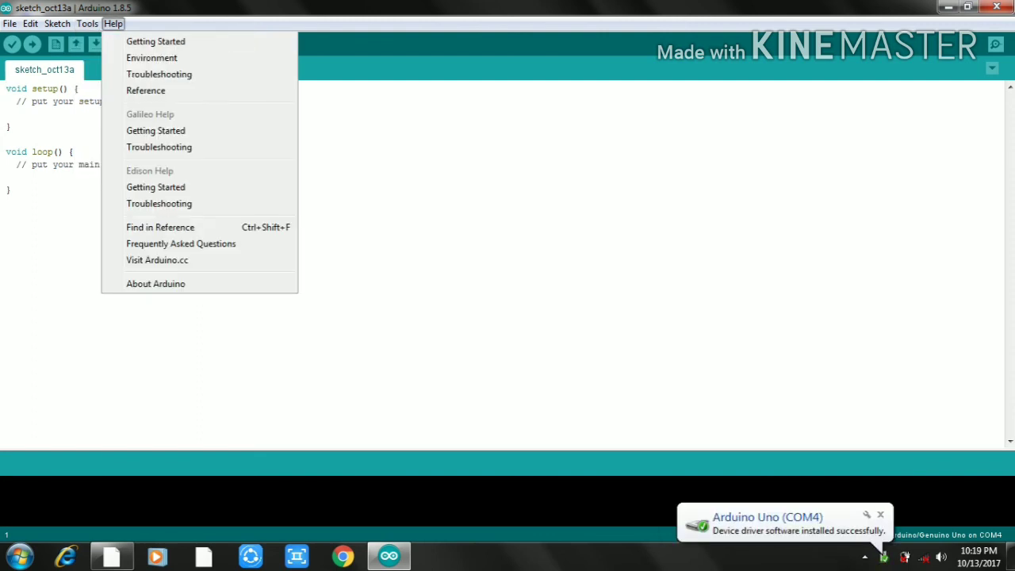
click(872, 533)
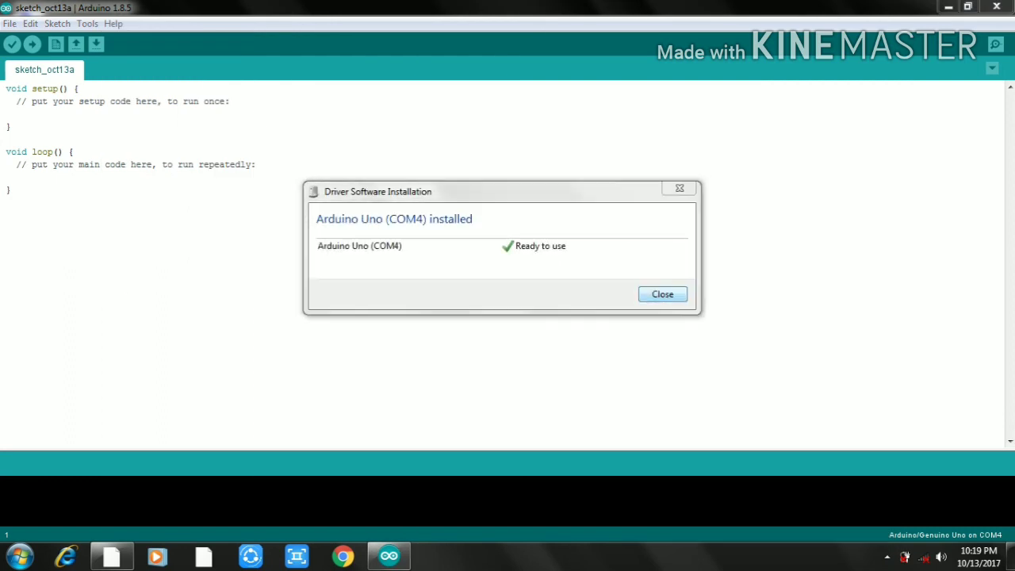
key(Return)
click(87, 23)
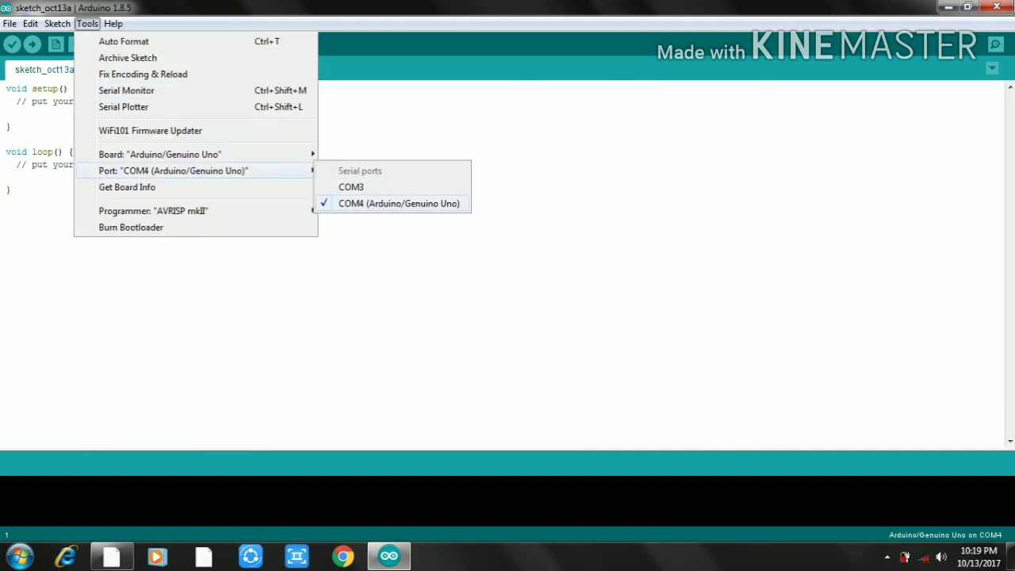
click(399, 203)
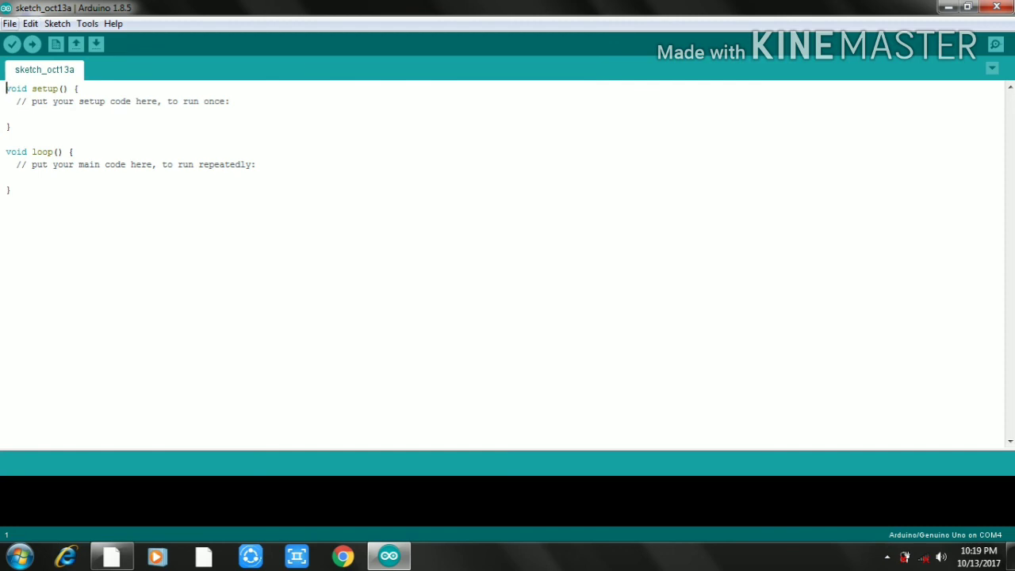
Open the built-in Blink example from 01.Basics in a maximized window and upload it to the Arduino Uno
click(9, 23)
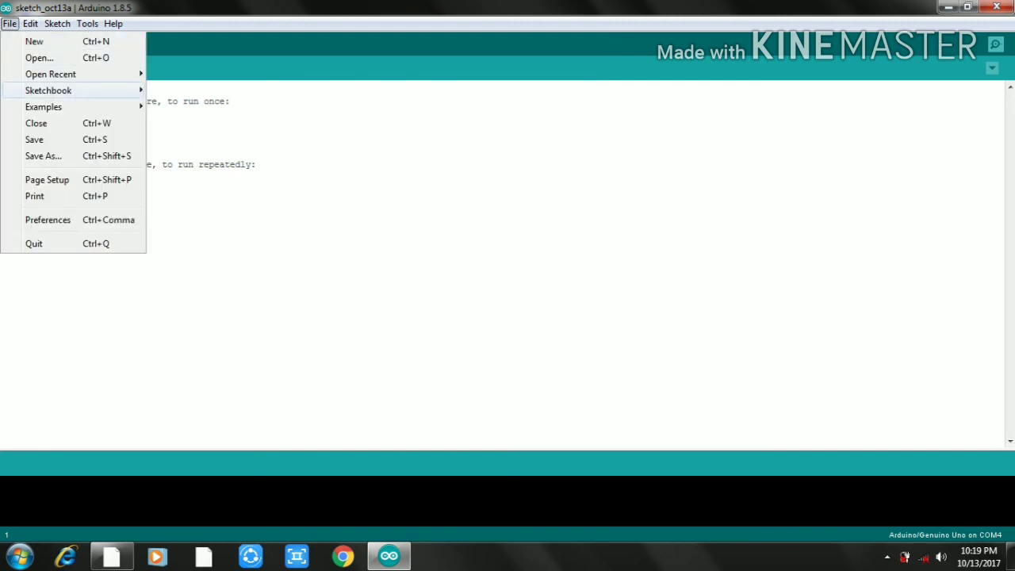
mouse_move(43, 106)
mouse_move(184, 134)
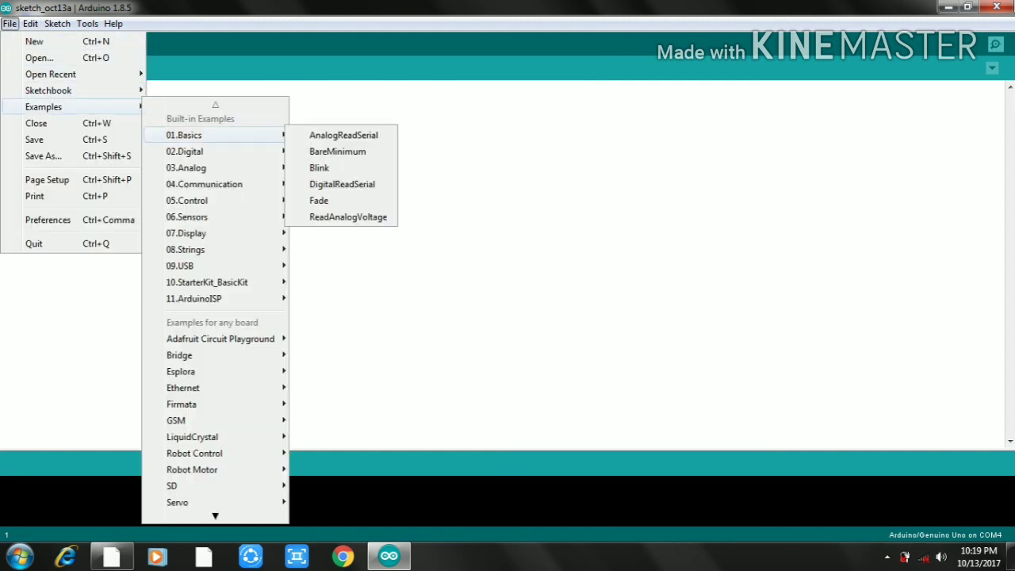
click(319, 168)
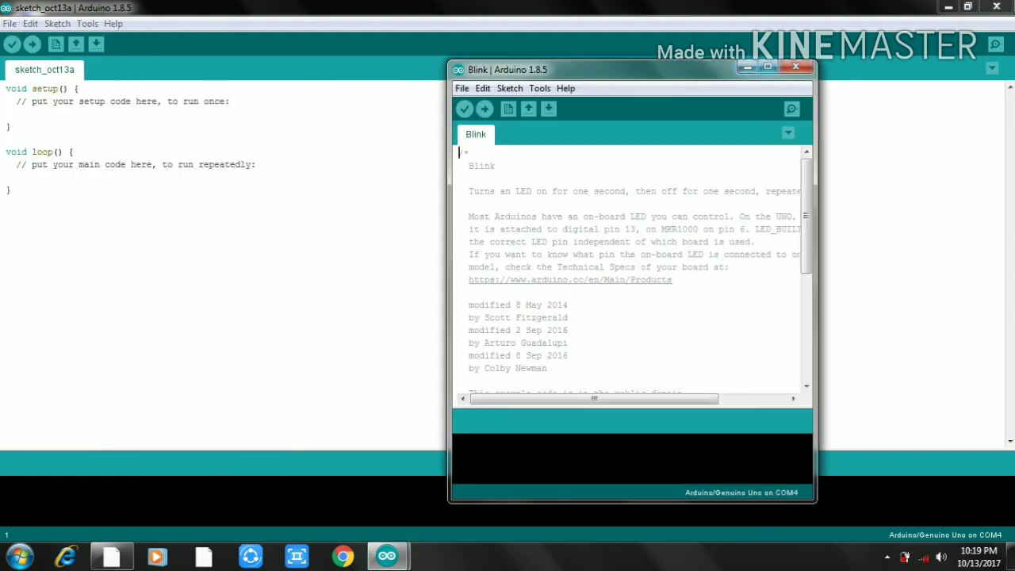
click(767, 67)
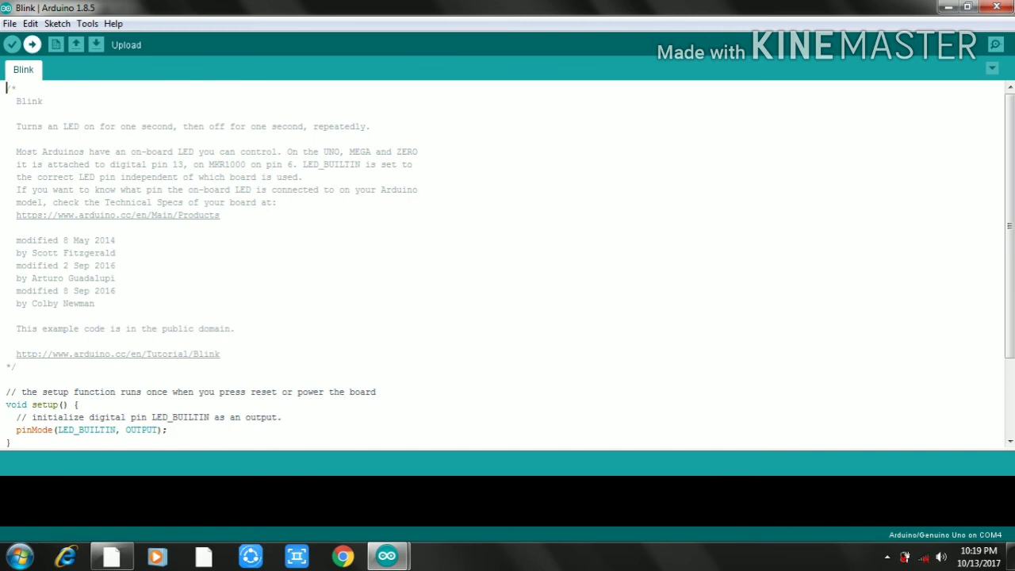
click(31, 44)
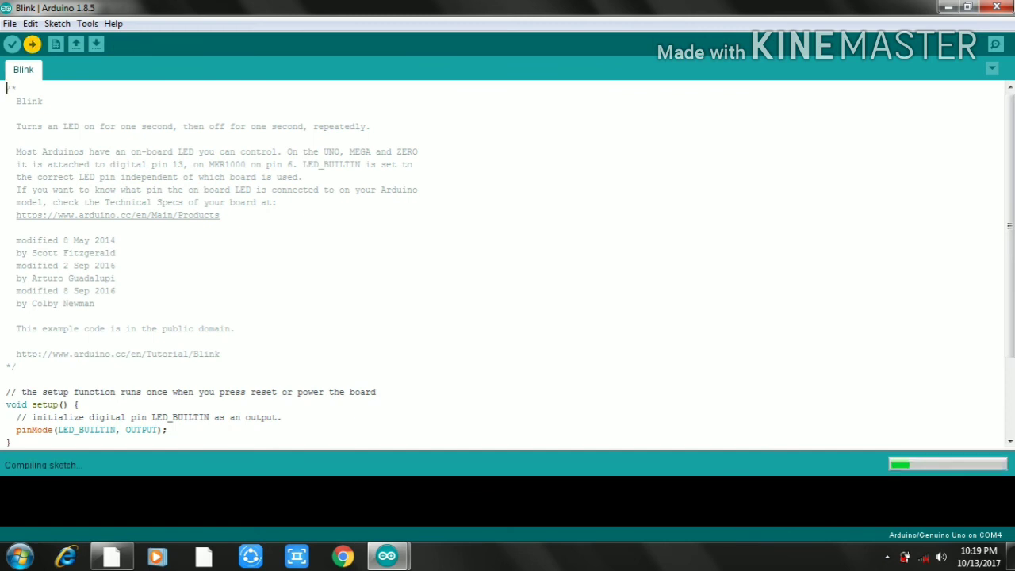